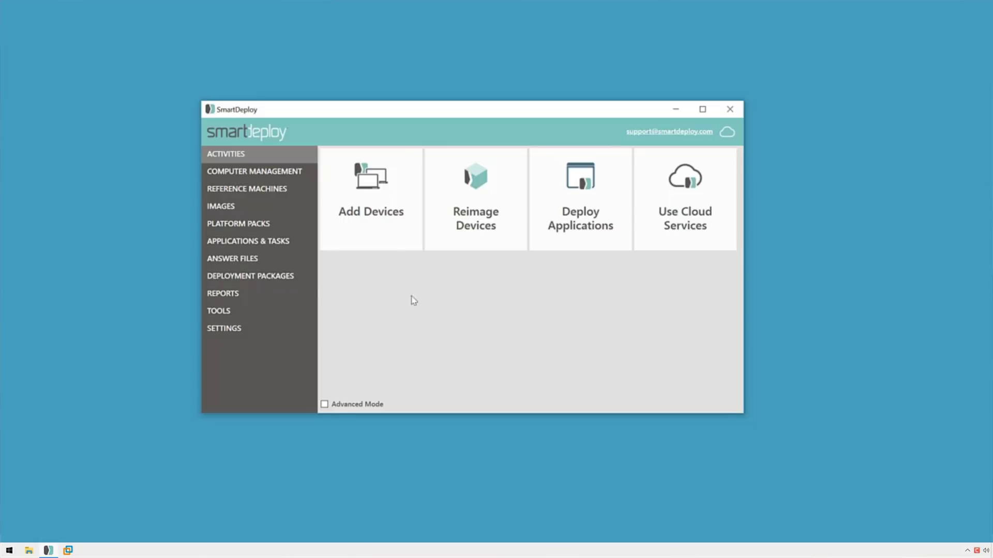
Open Applications & Tasks to list the existing 7-Zip and Chrome application packs
left_click(273, 247)
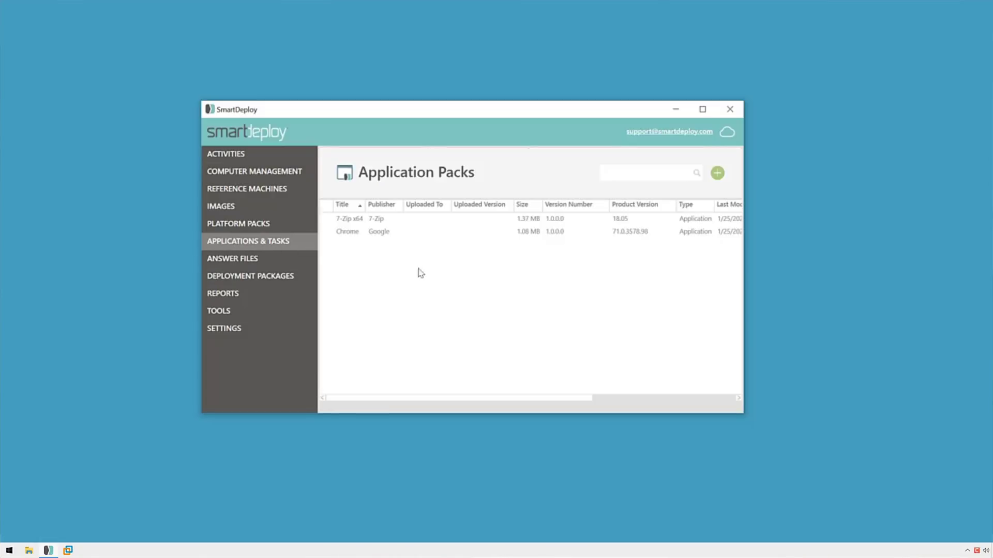
Download the 'Script - Activate Windows' pack from SmartDeploy's downloadable pack catalog
left_click(716, 172)
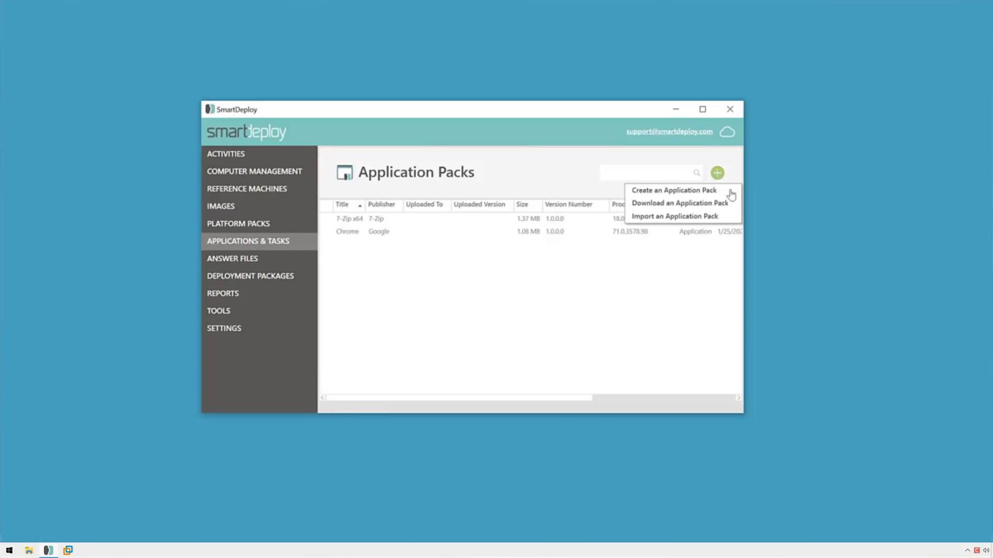
left_click(713, 203)
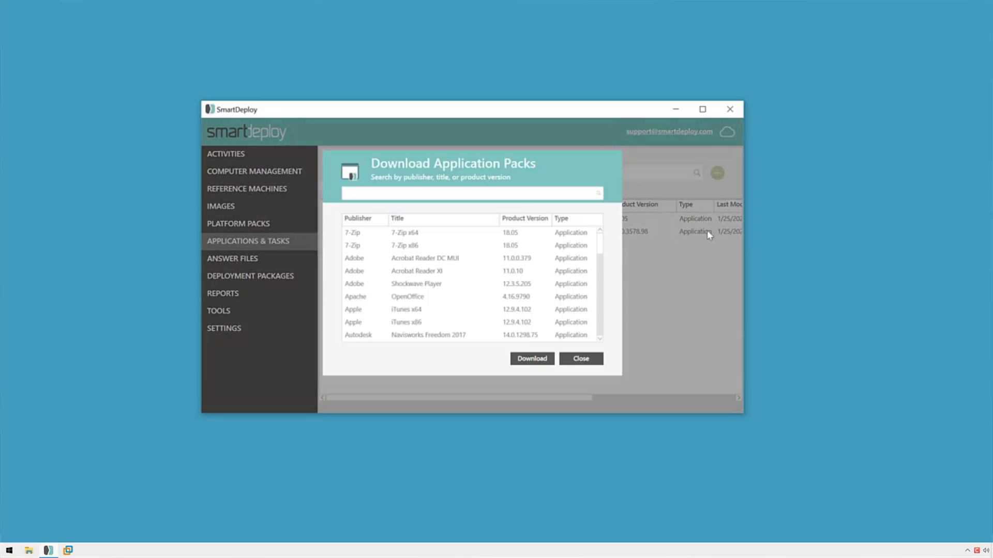
left_click_drag(602, 246, 604, 315)
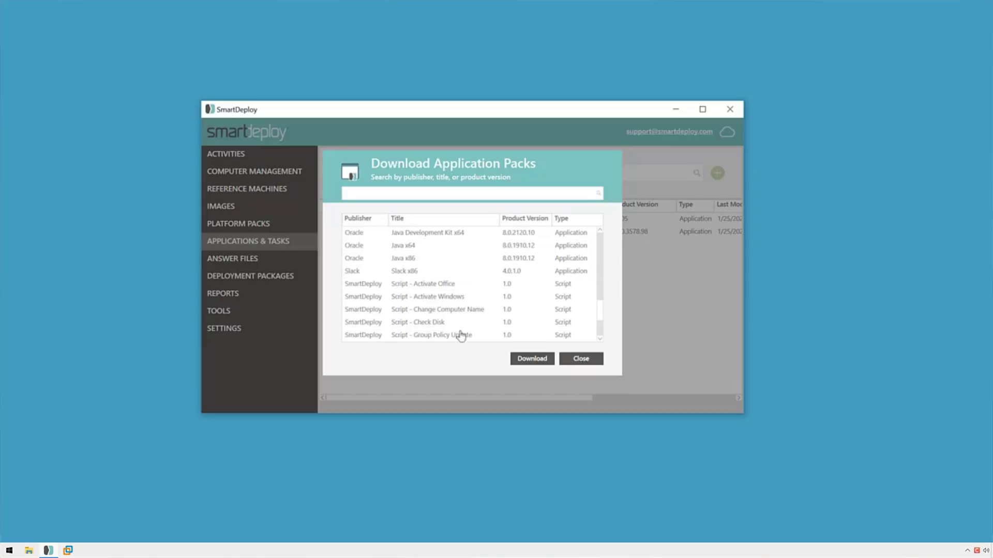
left_click(435, 301)
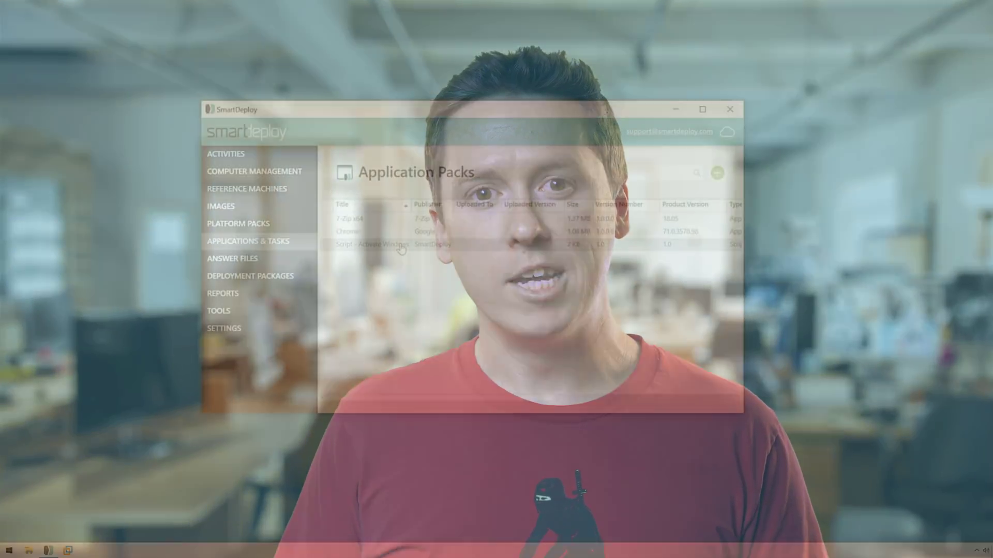
right_click(419, 250)
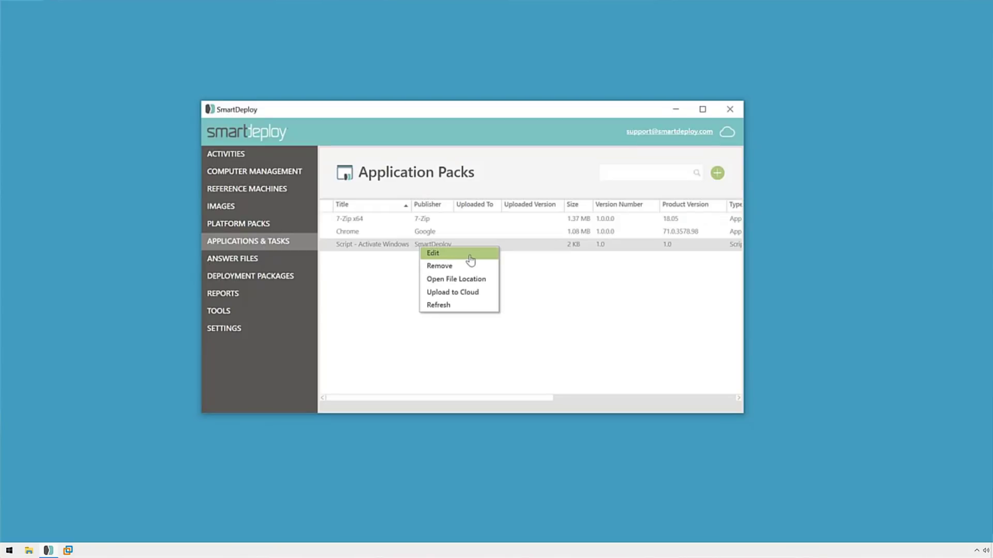
left_click(470, 260)
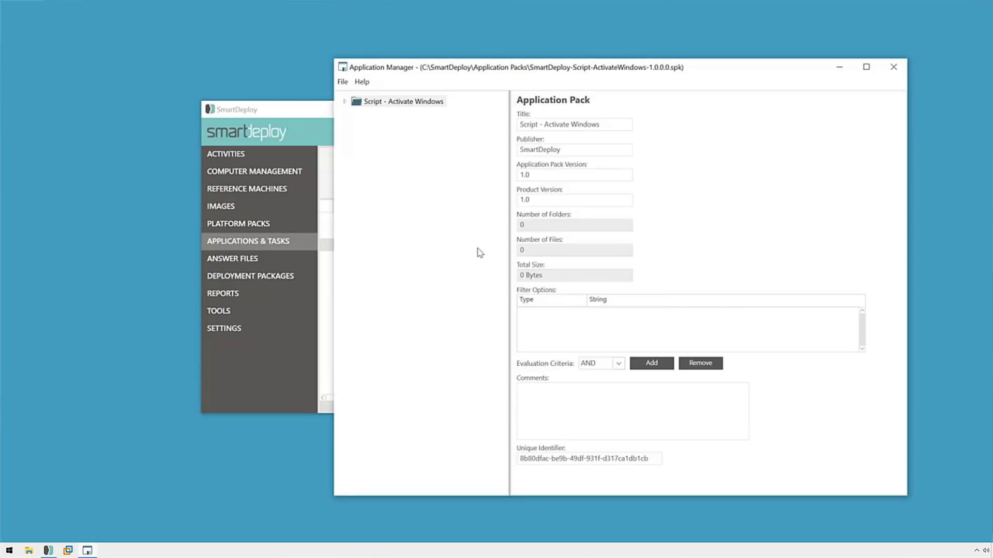
left_click(345, 102)
left_click(357, 114)
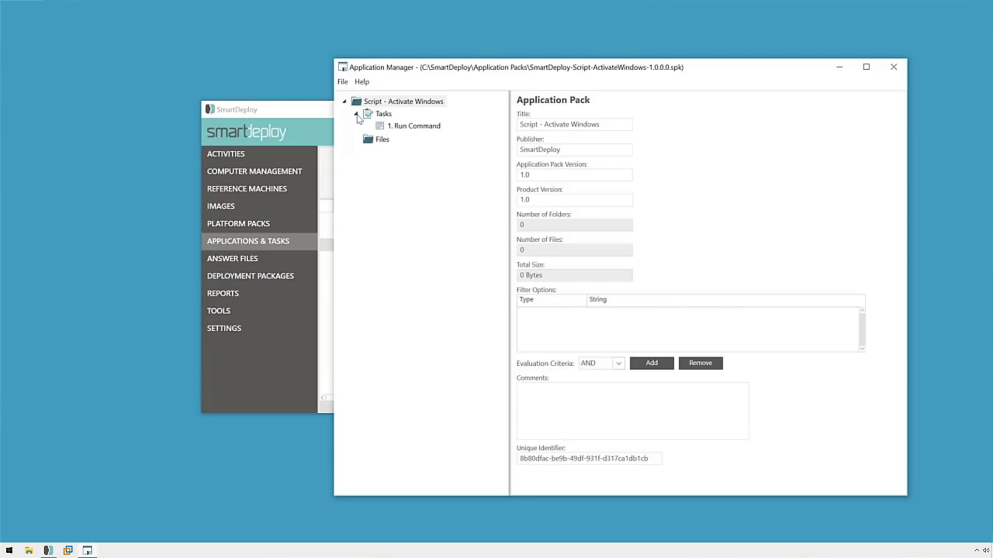
left_click(430, 127)
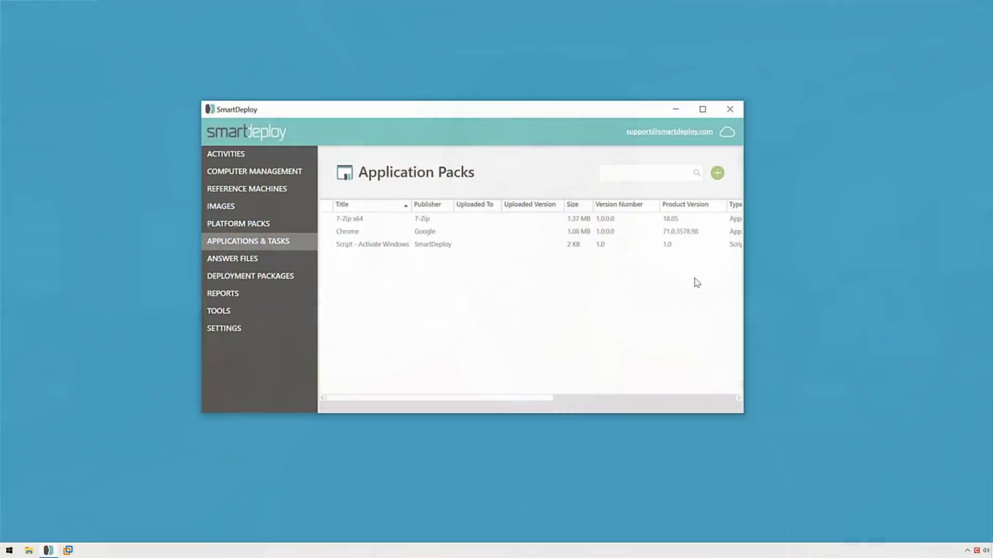
Create a new pack file and save it as MyApplication-1.0.0.0.spk in Application Packs
left_click(718, 174)
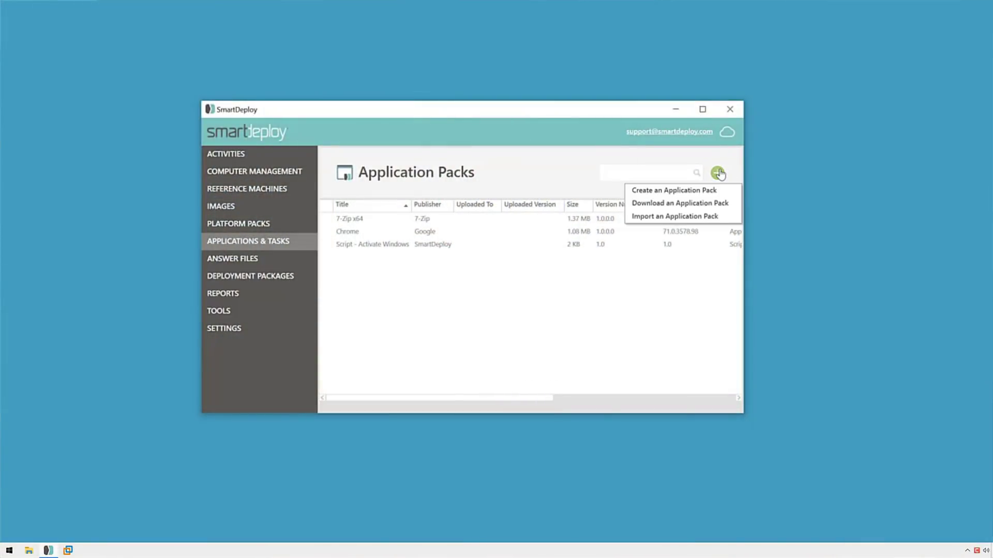
left_click(699, 193)
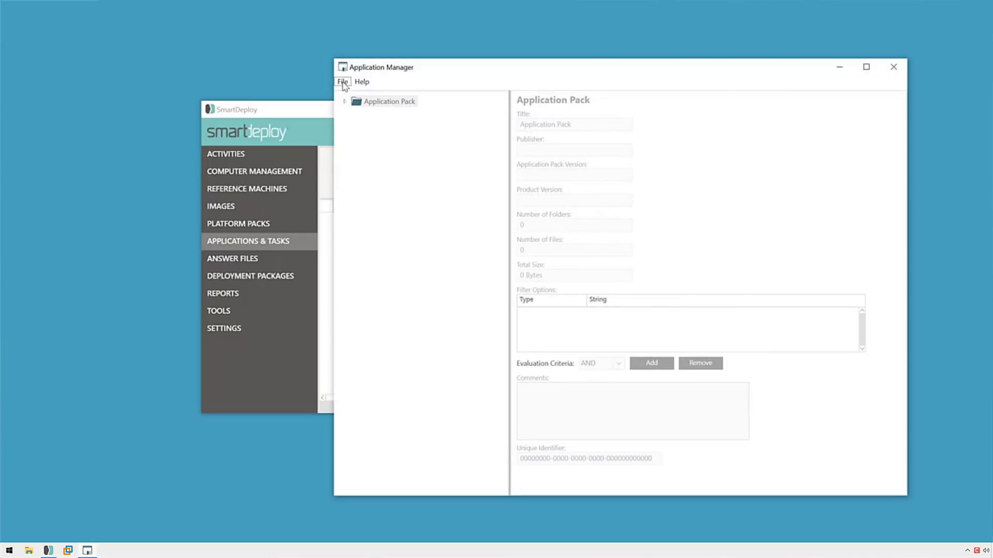
left_click(343, 82)
left_click(389, 98)
type("MyApplication-1.0.0.0")
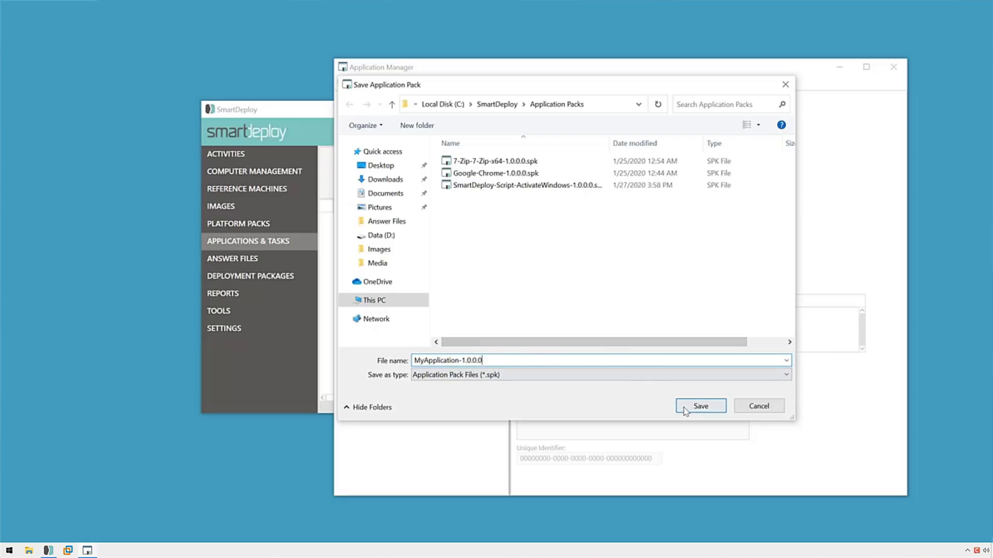
left_click(683, 406)
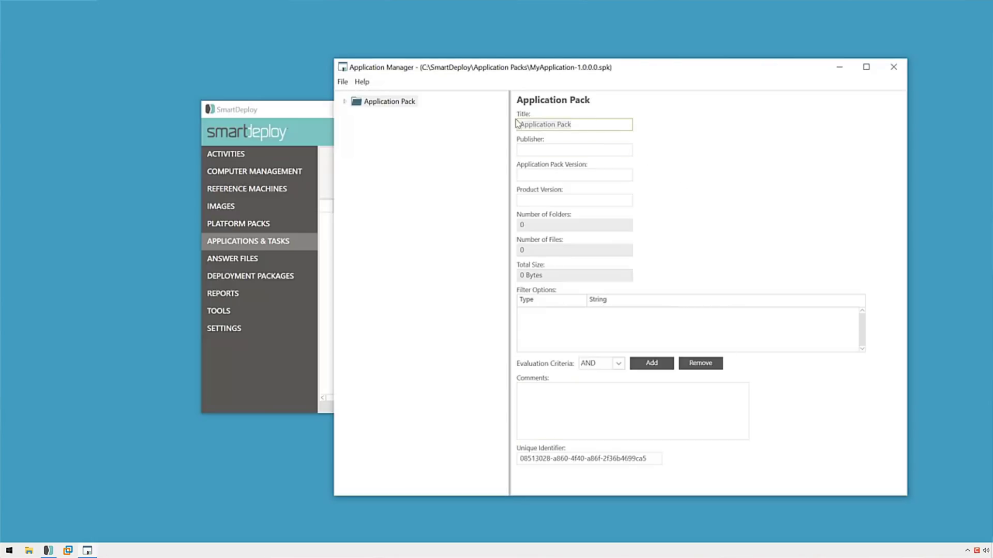
type("My")
Enter publisher SmartDeploy Support and pack and product versions 1.0.0.0 for MyApplication
left_click(594, 150)
type("SmartDeploy Support")
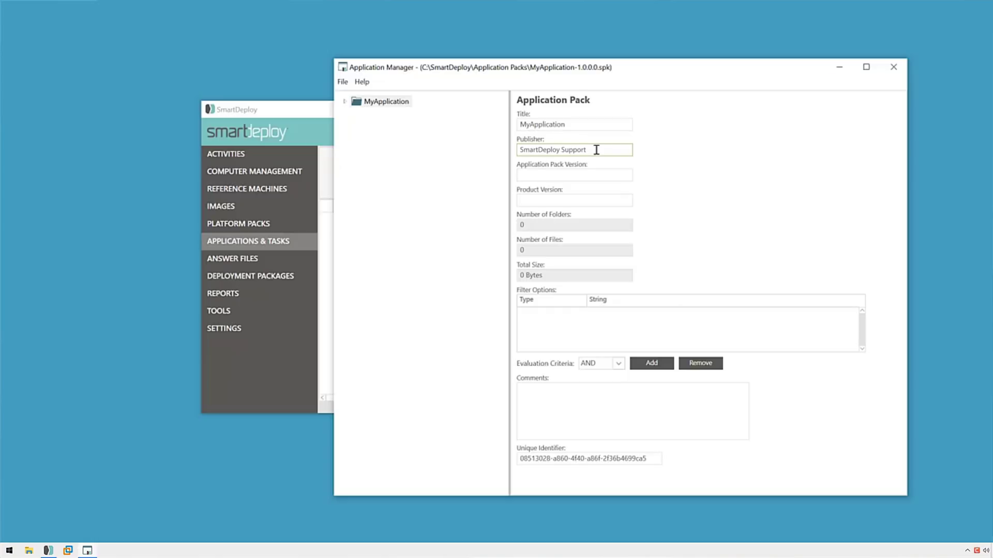
key("Tab")
type("1.0.0.0")
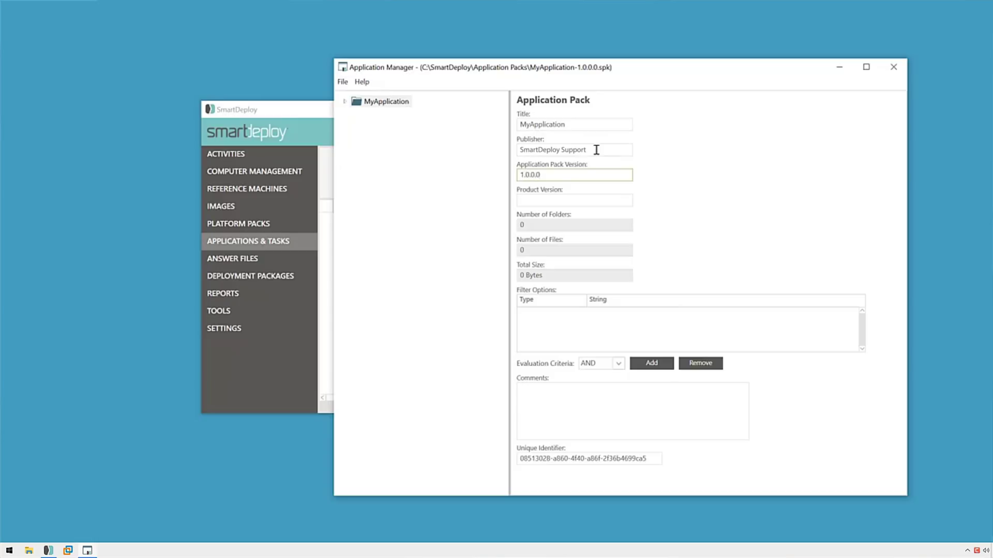
key("Tab")
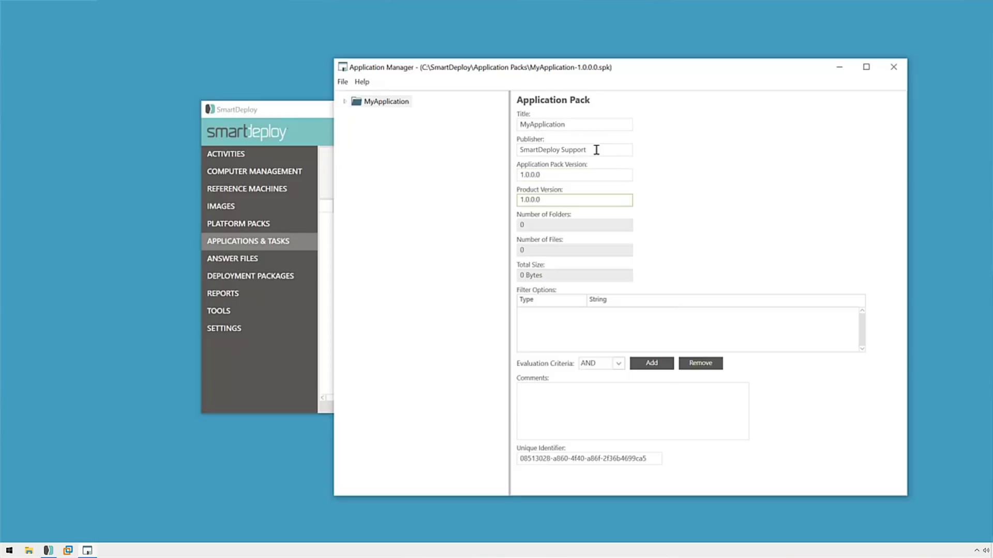
Add MyScript.bat from the SmartDeploy Scripts folder to the pack's Files folder
left_click(345, 102)
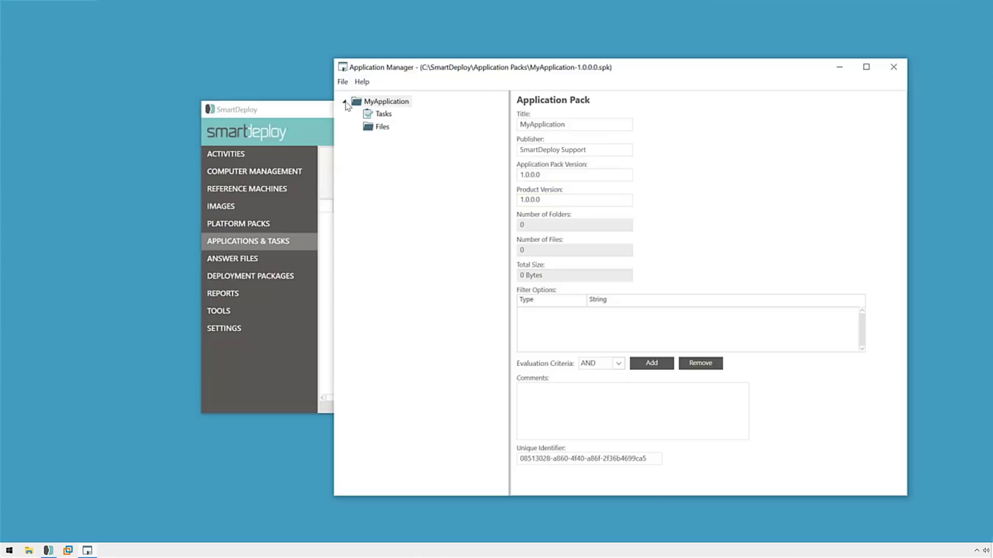
left_click(381, 127)
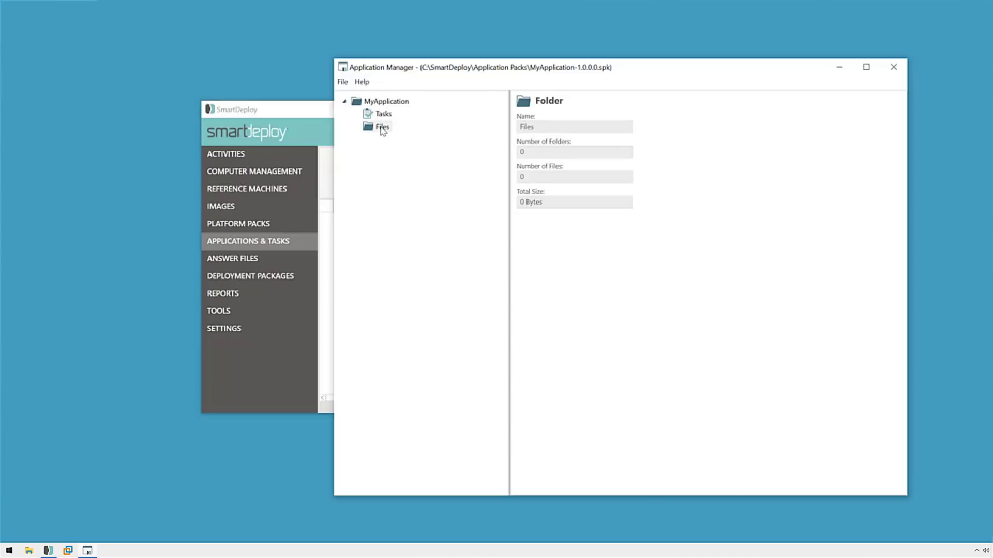
right_click(381, 131)
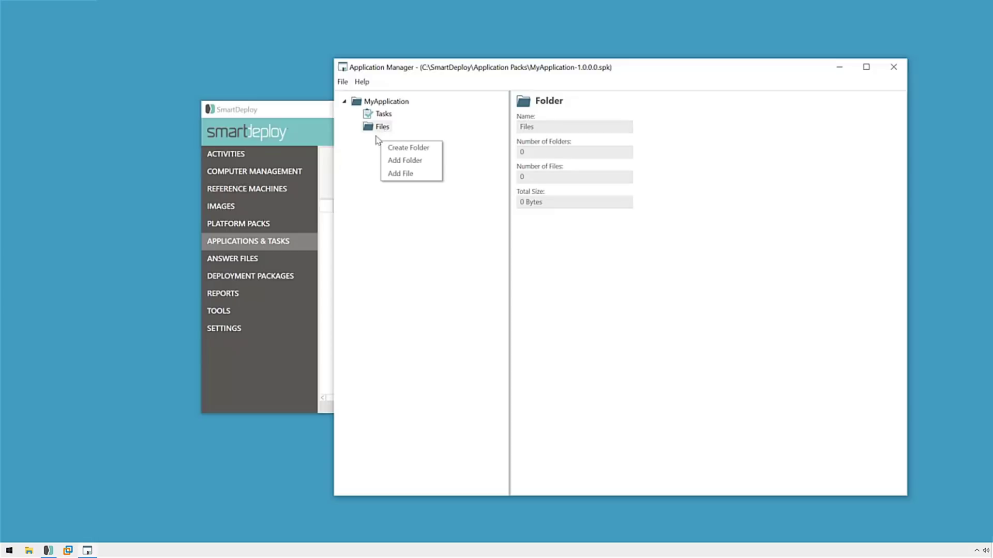
left_click(434, 176)
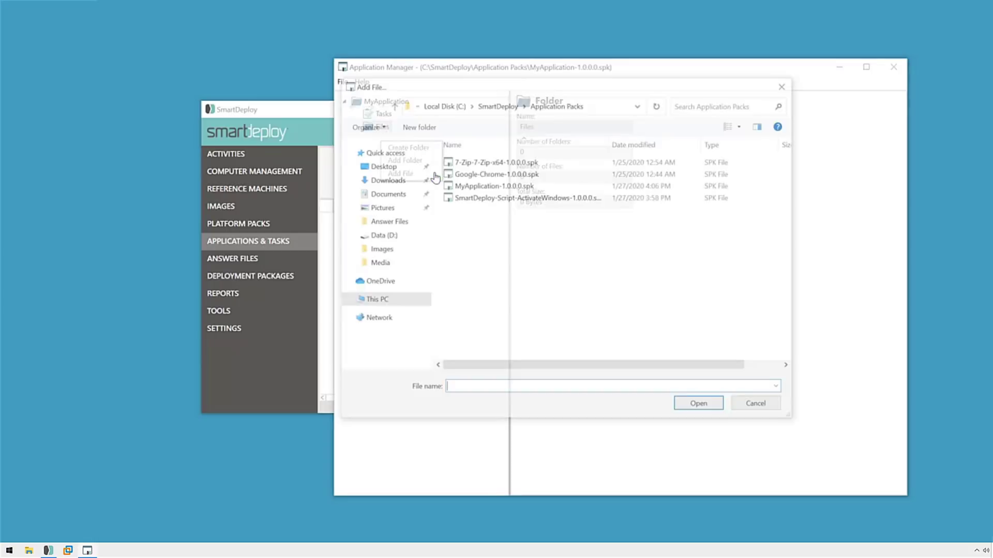
left_click(500, 109)
double_click(471, 260)
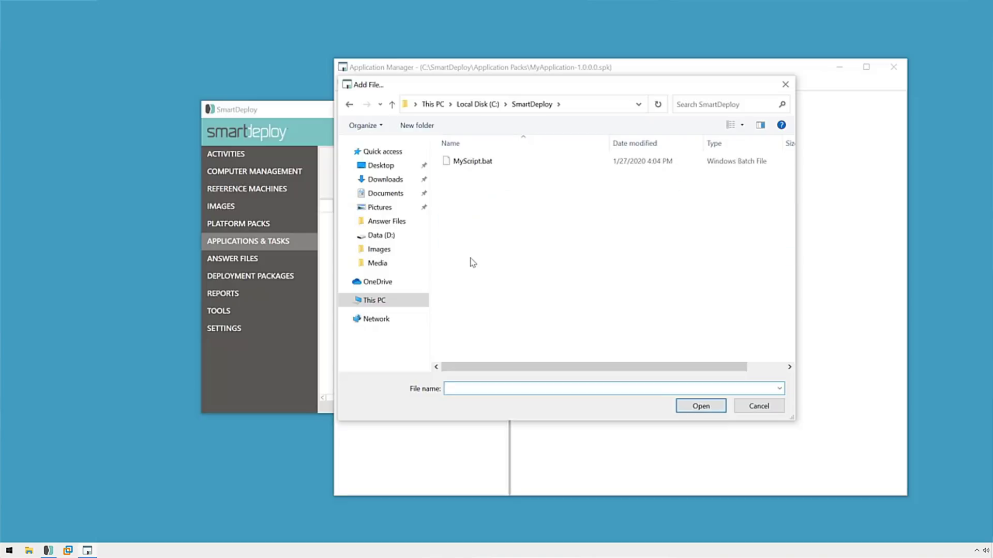
left_click(489, 163)
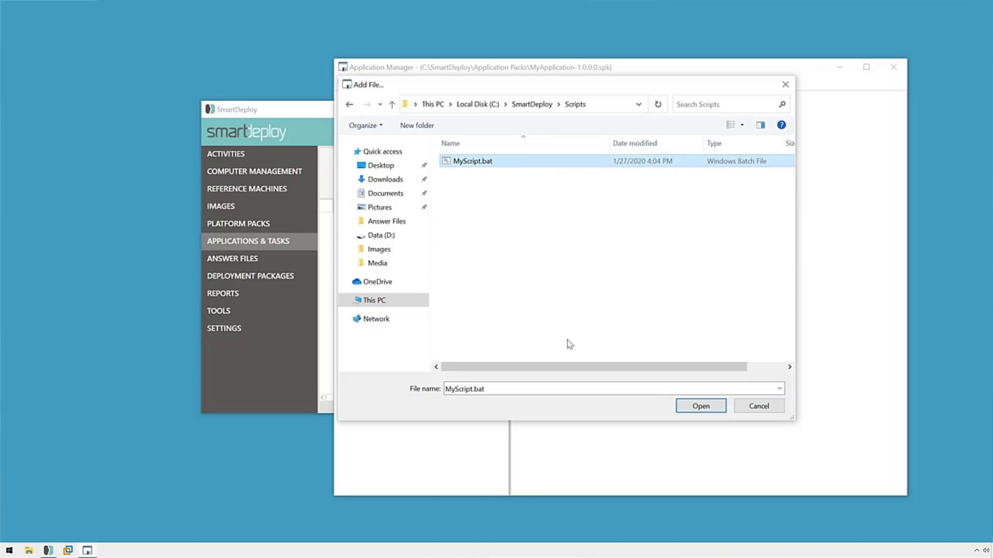
left_click(716, 408)
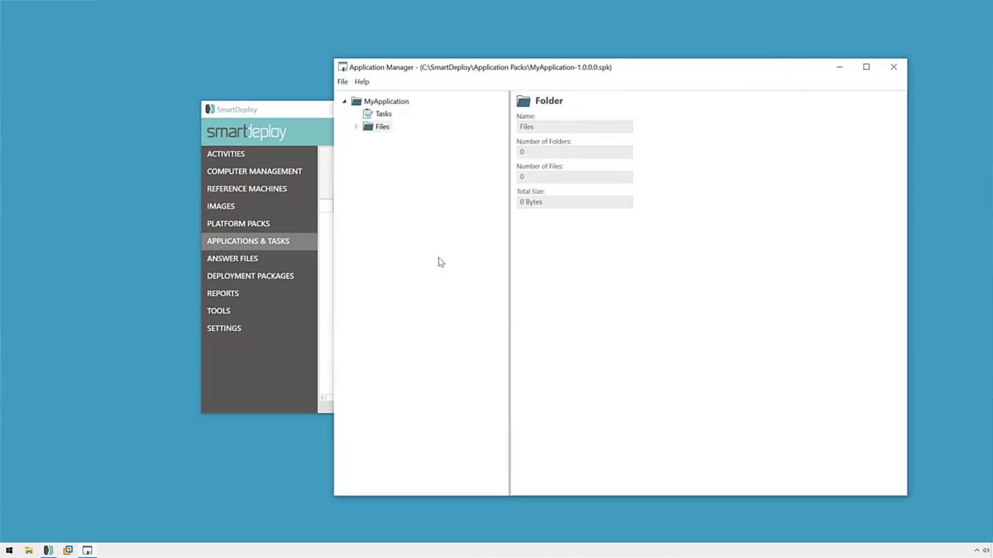
left_click(357, 127)
Add a Run Command task whose executable is the packed MyScript.bat, prefixed with cmd.exe /c
left_click(383, 117)
right_click(383, 118)
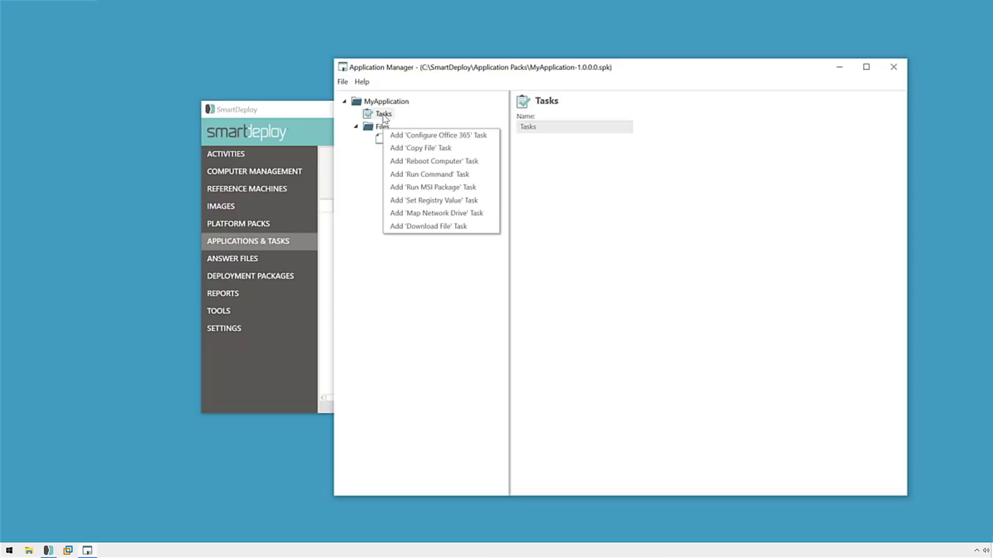
left_click(448, 174)
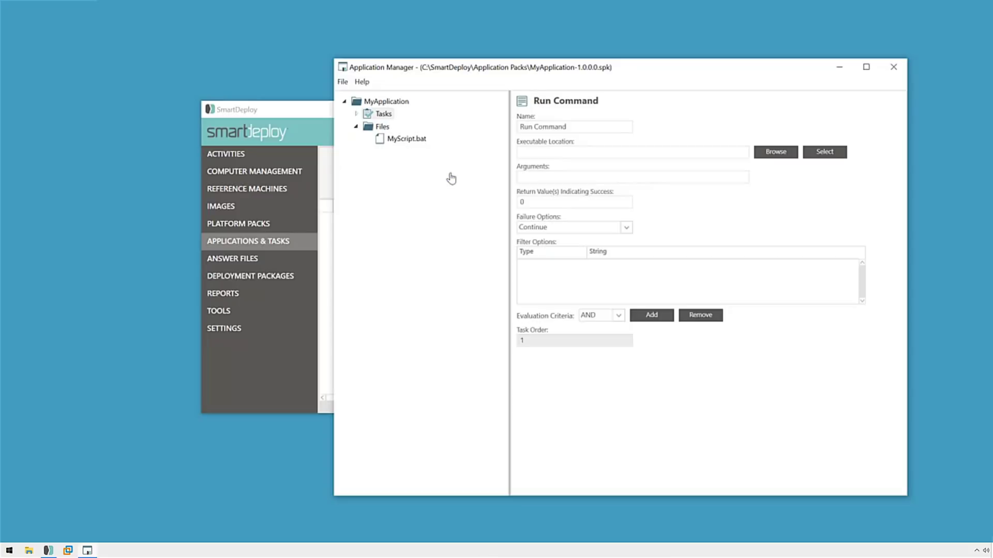
left_click(825, 152)
left_click(466, 154)
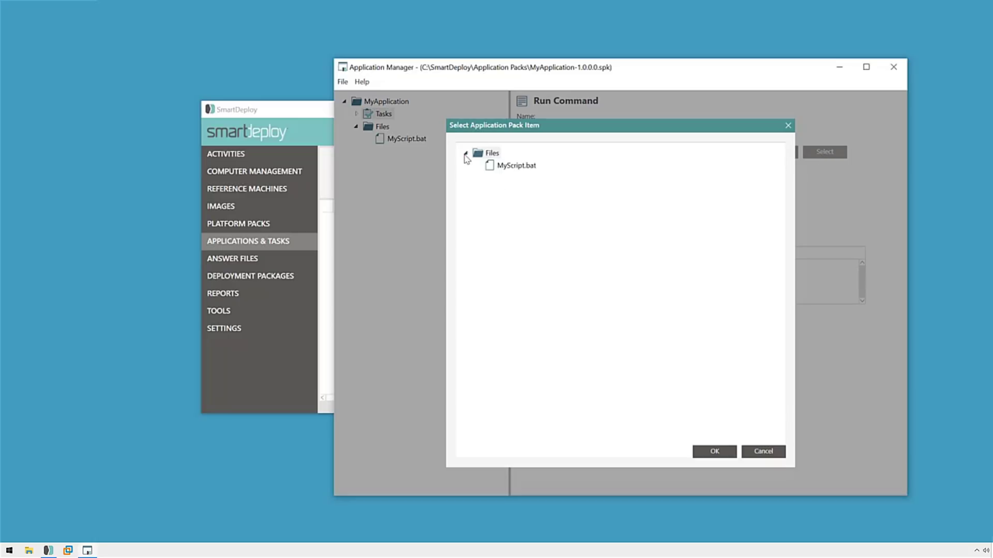
left_click(516, 167)
left_click(711, 452)
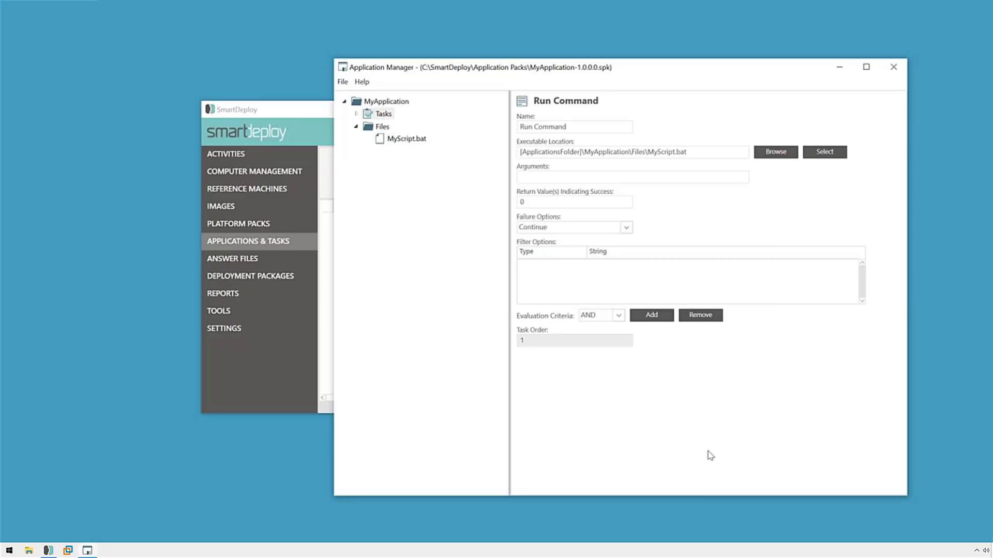
left_click(709, 156)
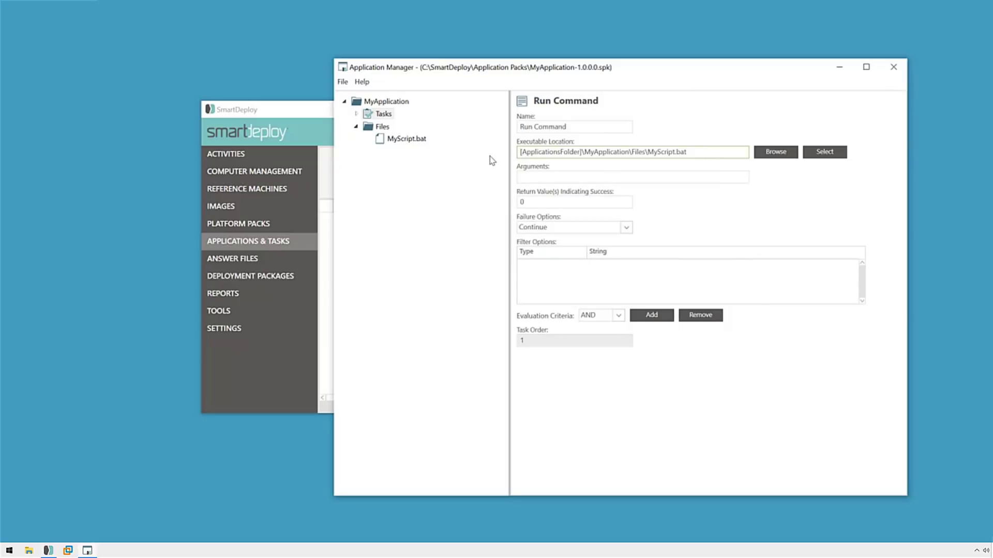
key("Home")
type("cmd")
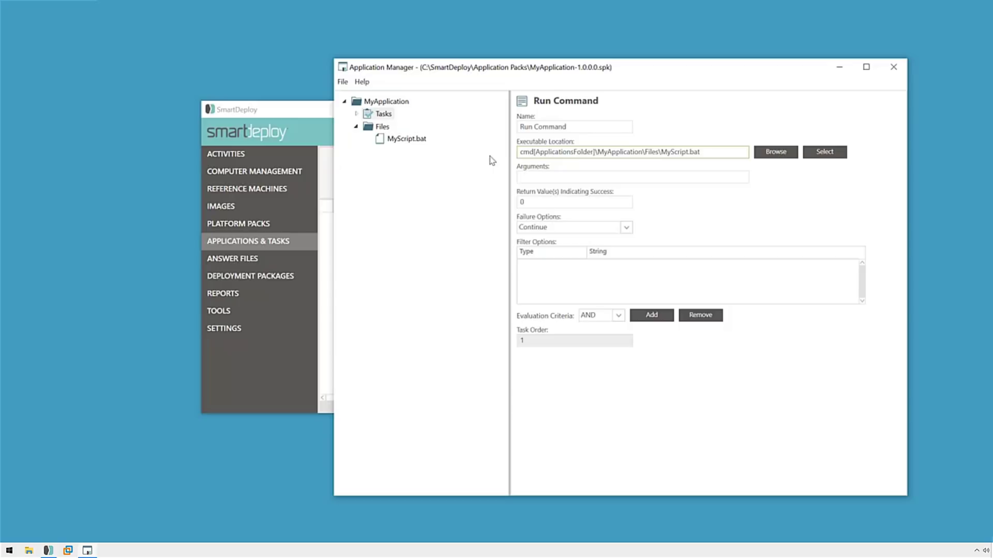
type(".exe /c")
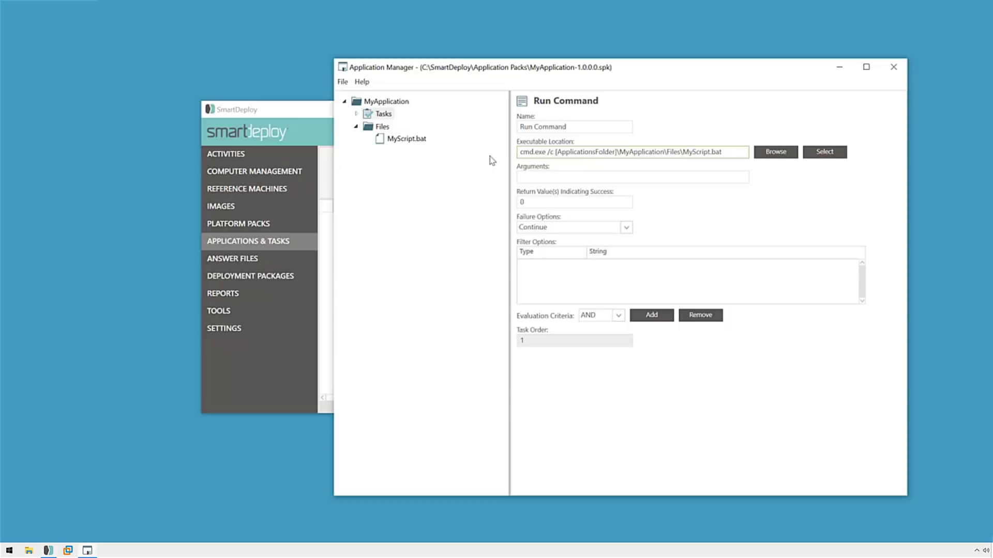
left_click(342, 82)
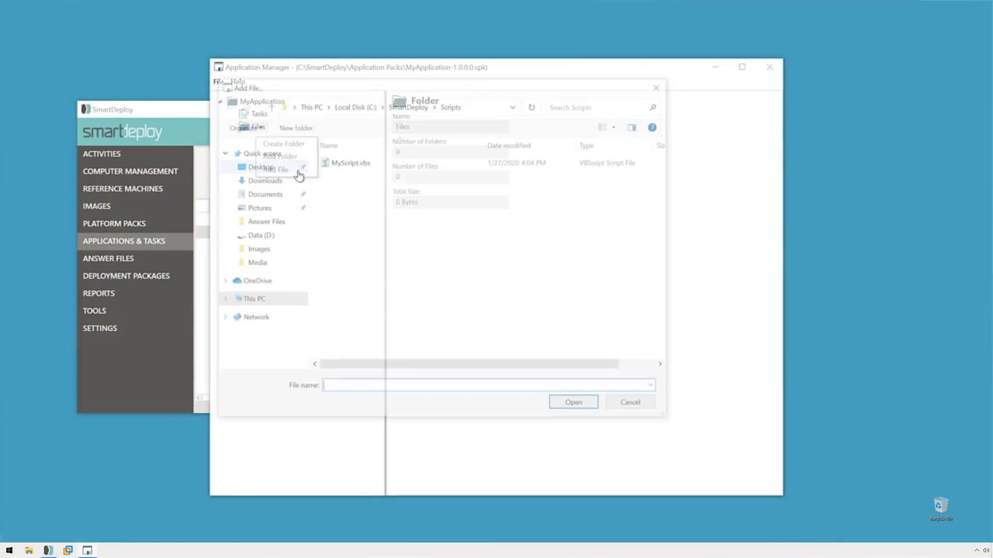
Add MyScript.vbs to the pack's Files and insert a new Run Command task
left_click(337, 169)
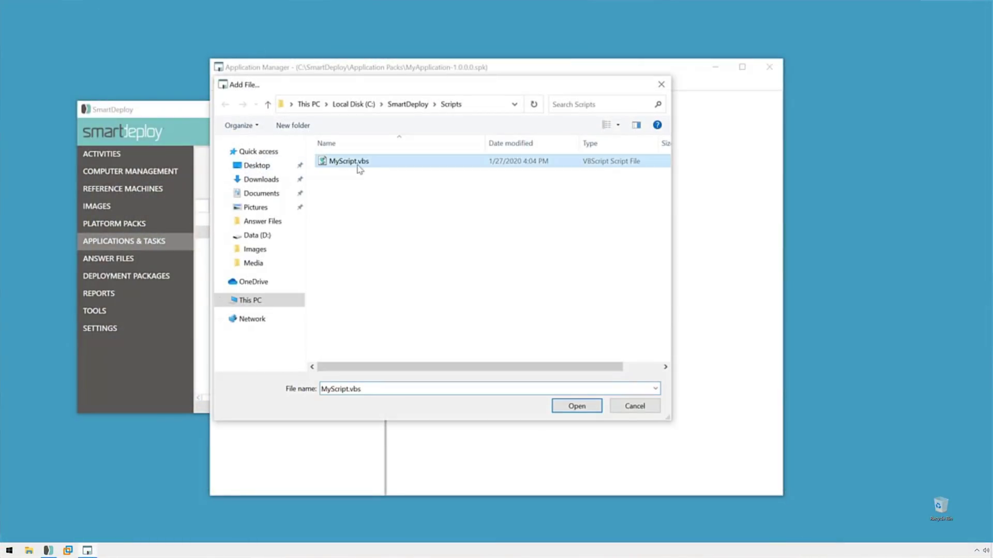
left_click(590, 410)
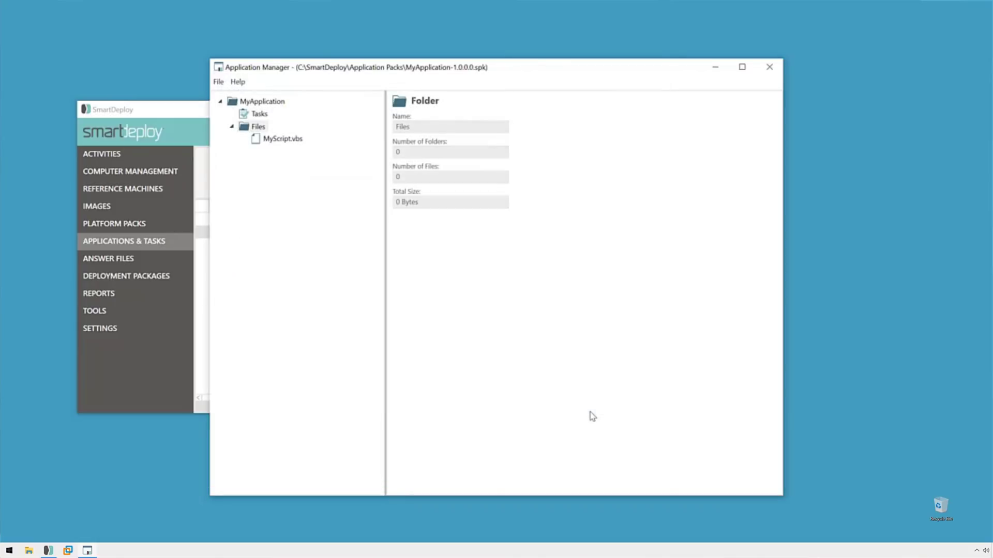
left_click(260, 114)
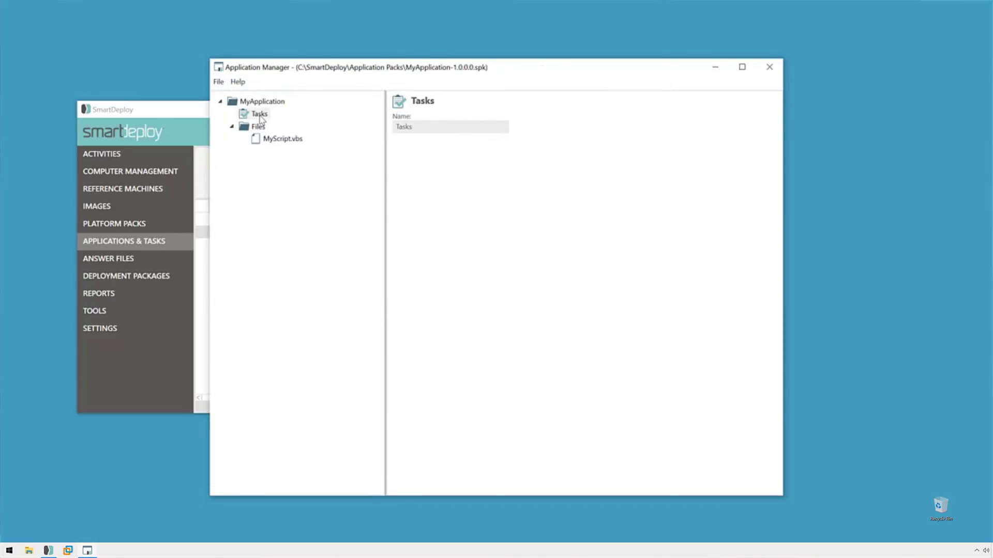
right_click(261, 115)
left_click(318, 177)
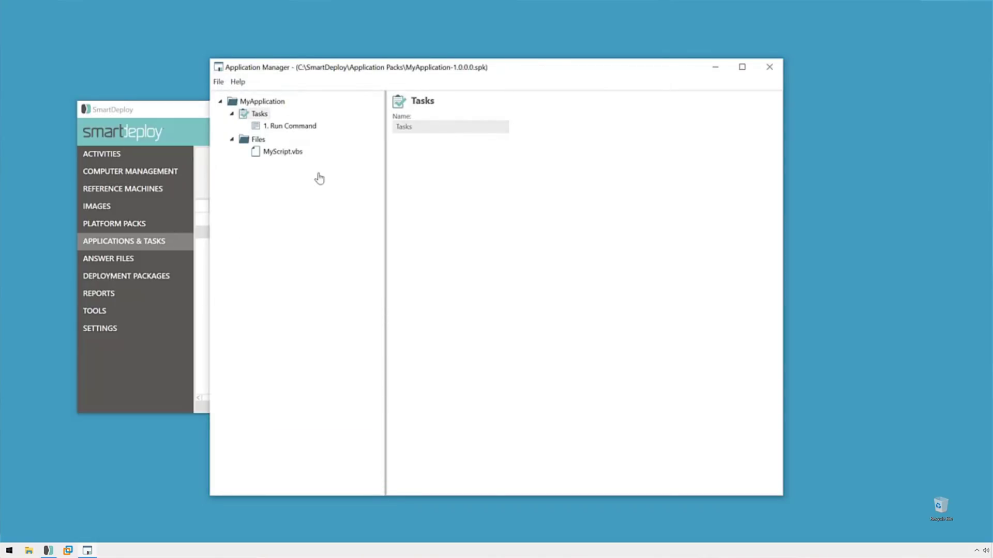
Set the Run Command executable to the packed MyScript.vbs, launched through cscript.exe
left_click(312, 129)
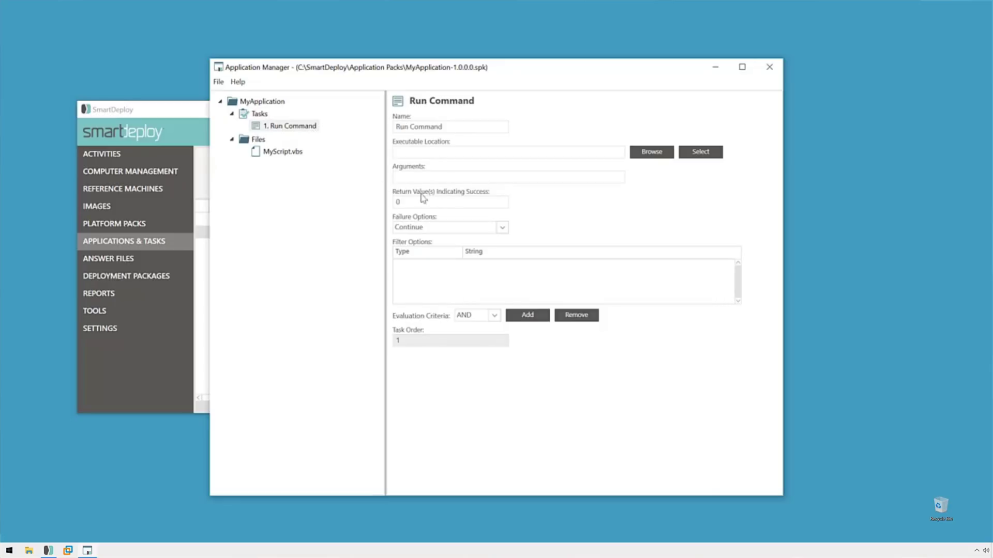
left_click(699, 153)
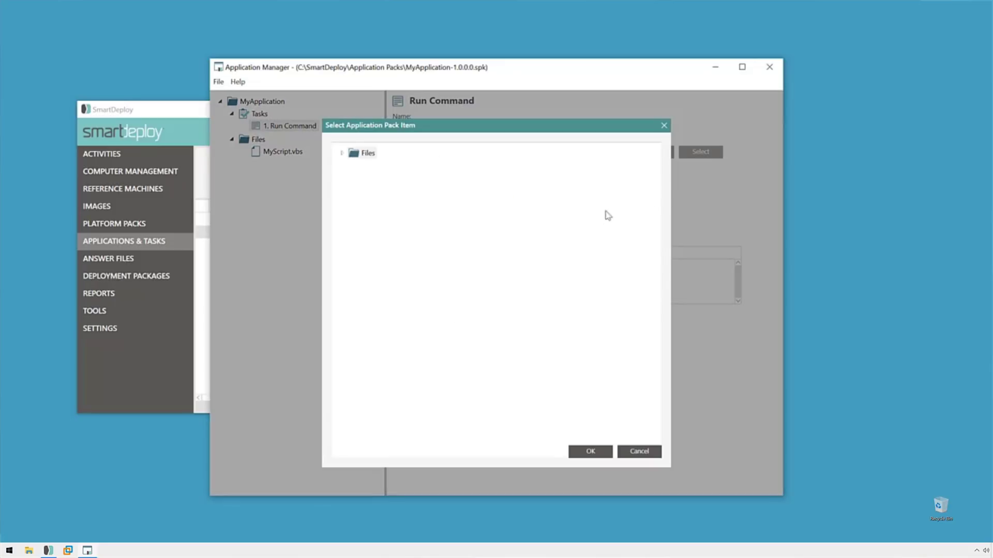
left_click(342, 153)
left_click(400, 168)
left_click(577, 453)
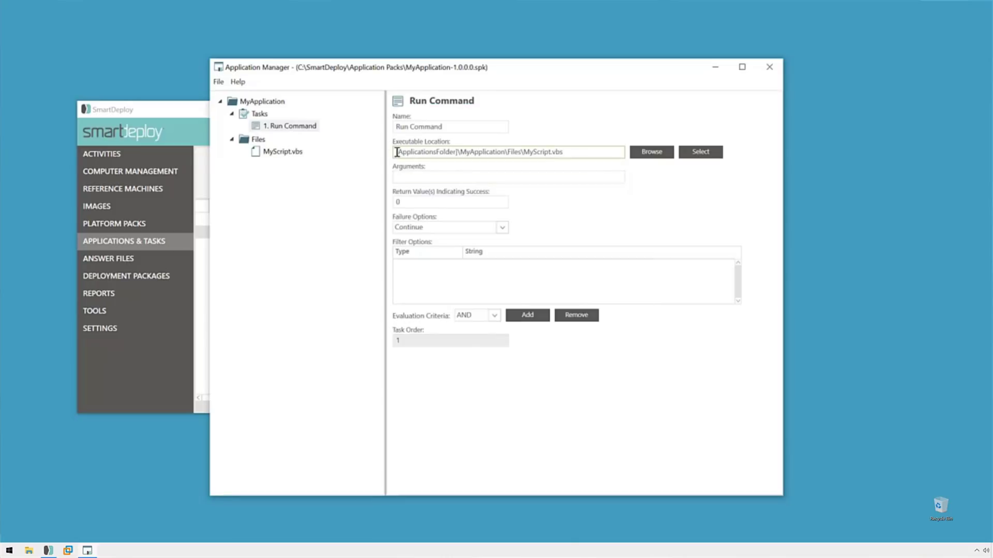
type("csc")
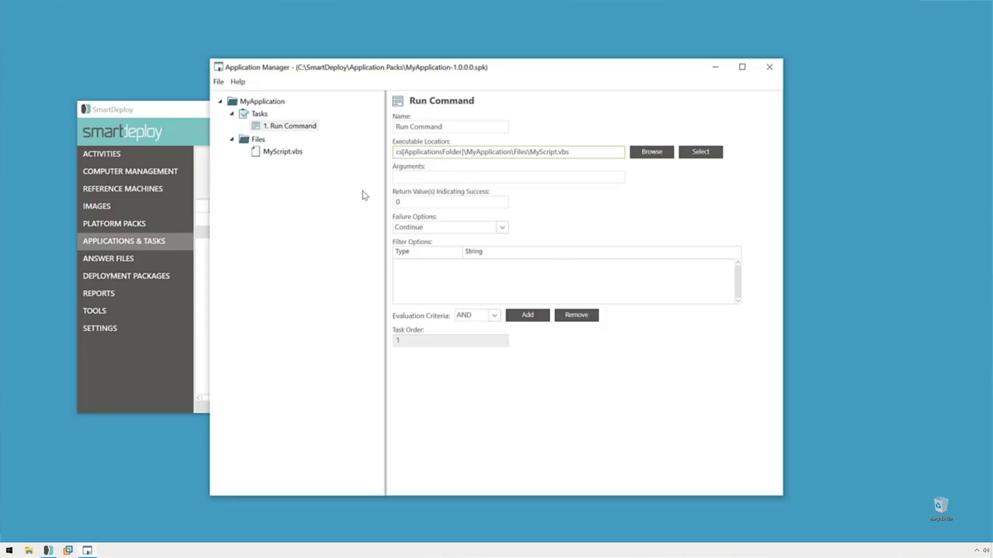
type("ript.exe")
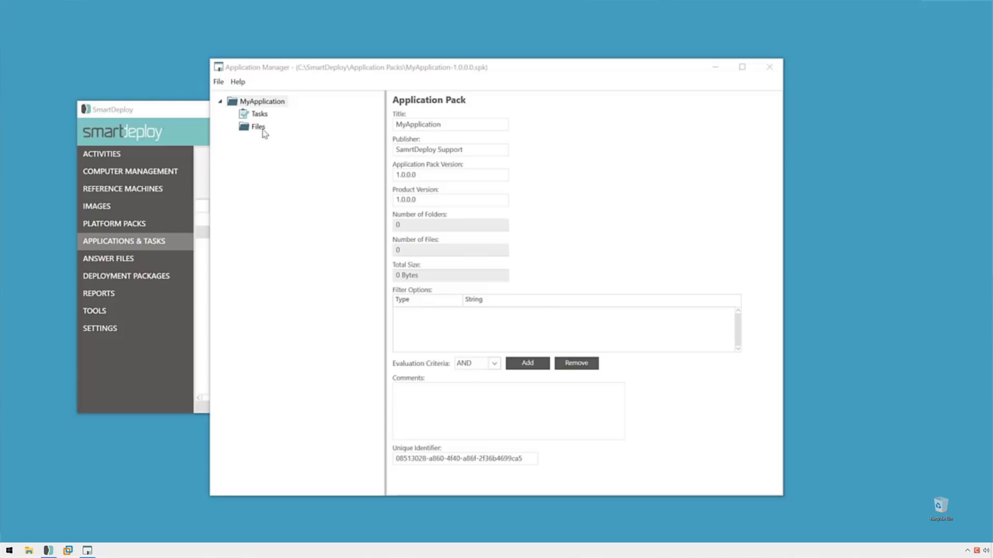
Add MyScript.ps1 to the pack's Files folder
left_click(260, 129)
right_click(261, 132)
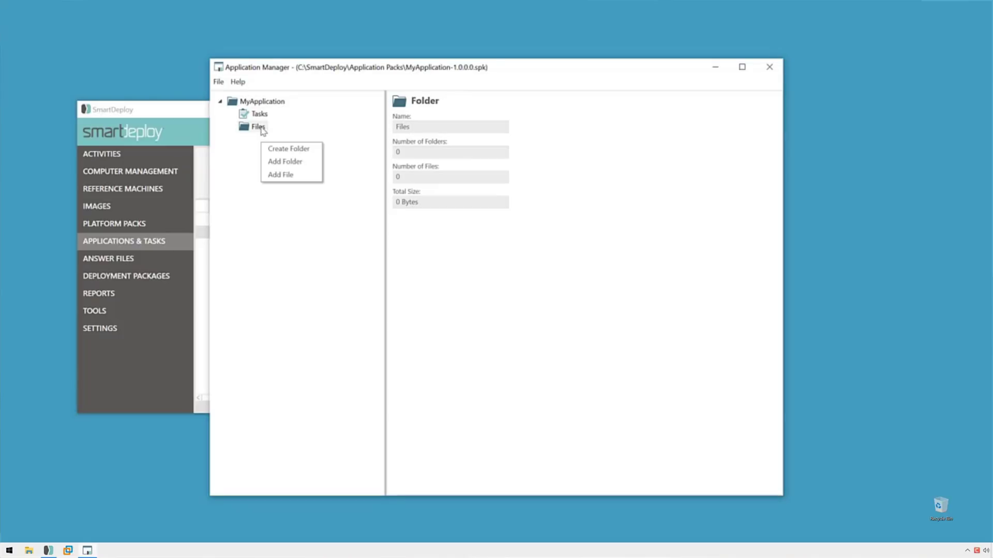
left_click(302, 174)
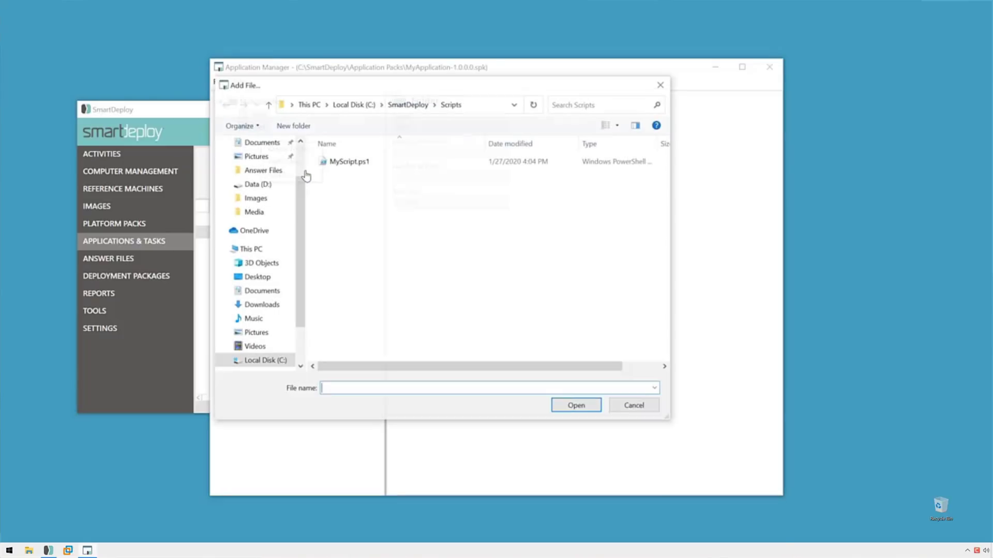
left_click(372, 164)
left_click(576, 406)
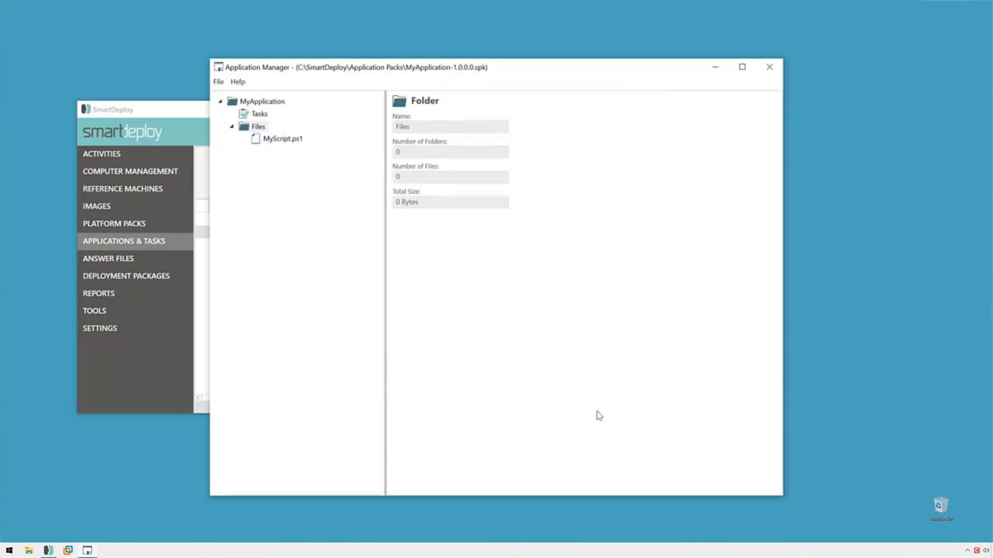
Add a Run Command task running MyScript.ps1 via powershell.exe with -ExecutionPolicy Bypass
left_click(262, 117)
right_click(261, 119)
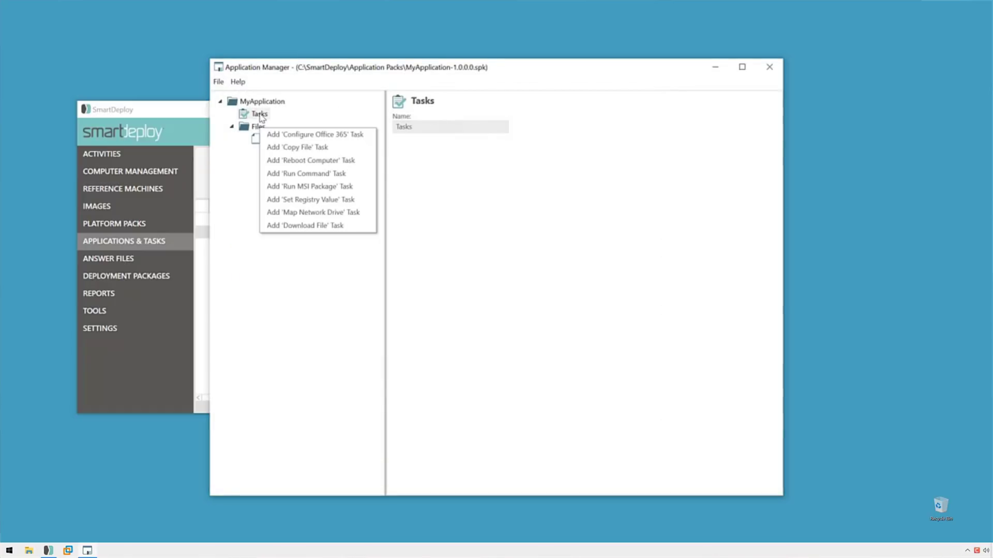
left_click(337, 173)
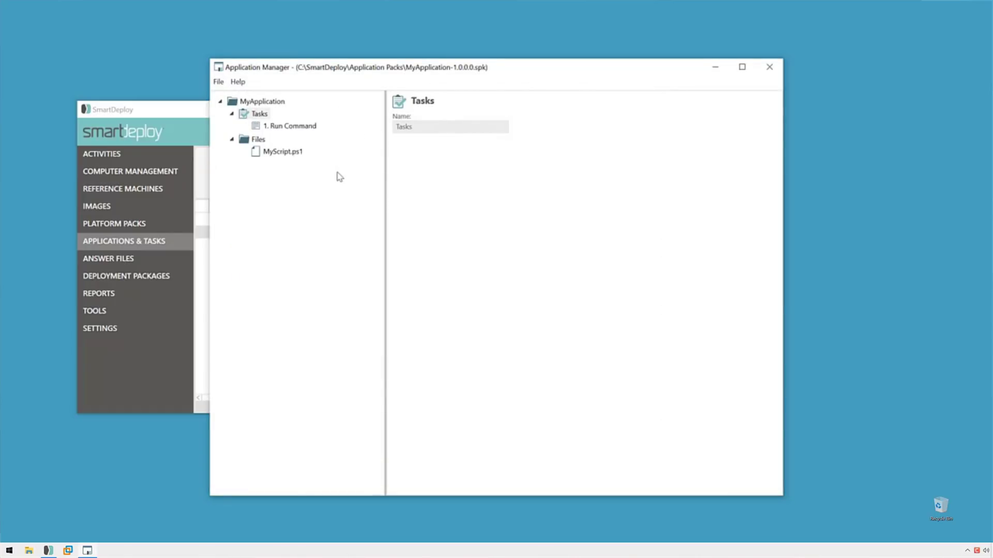
left_click(305, 132)
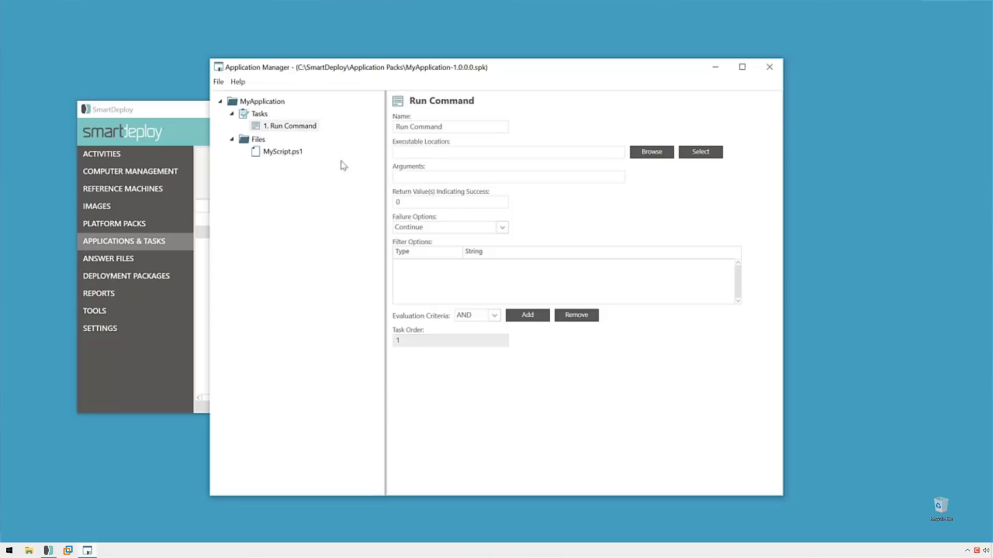
left_click(696, 154)
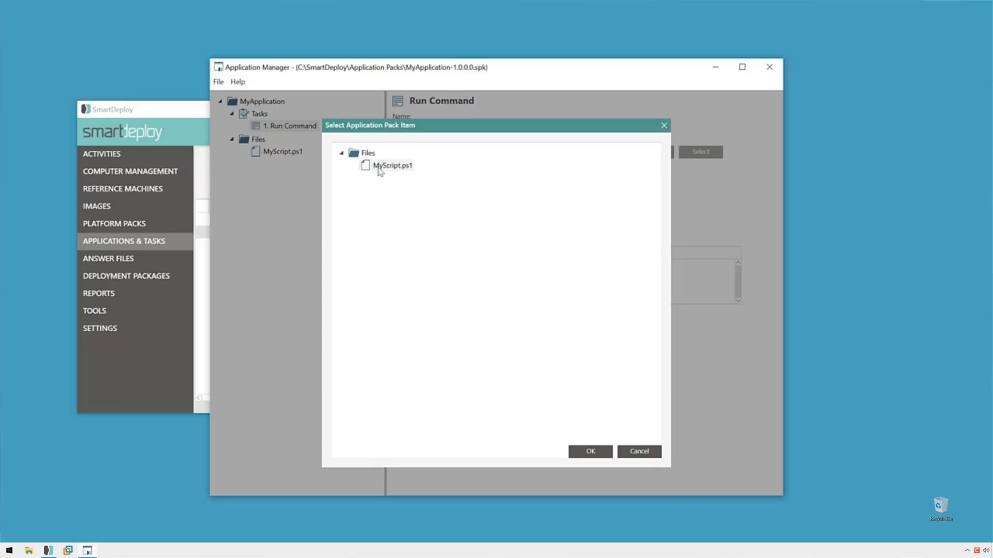
left_click(588, 452)
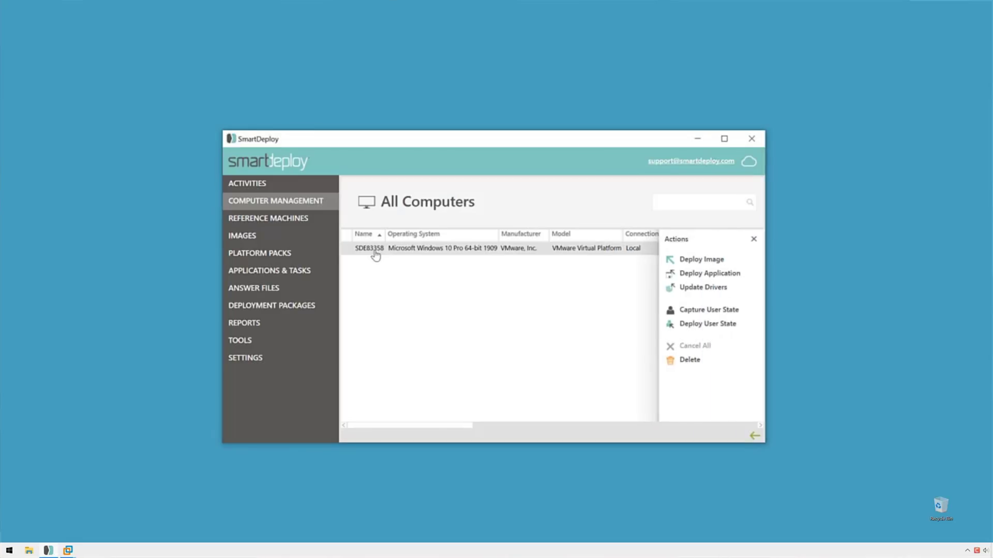
Deploy MyScript.spk to computer SDE83358 and confirm the application deployment
left_click(683, 273)
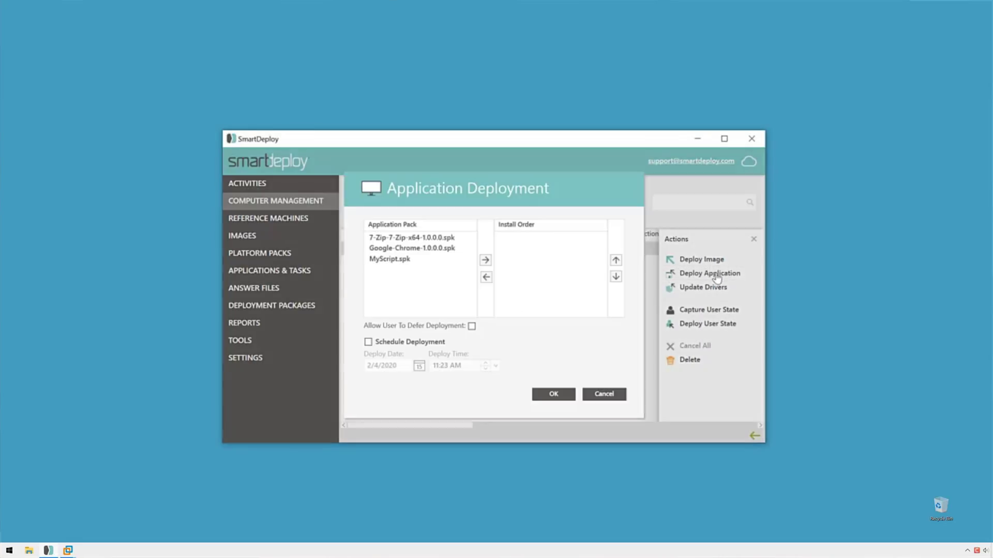
left_click(403, 262)
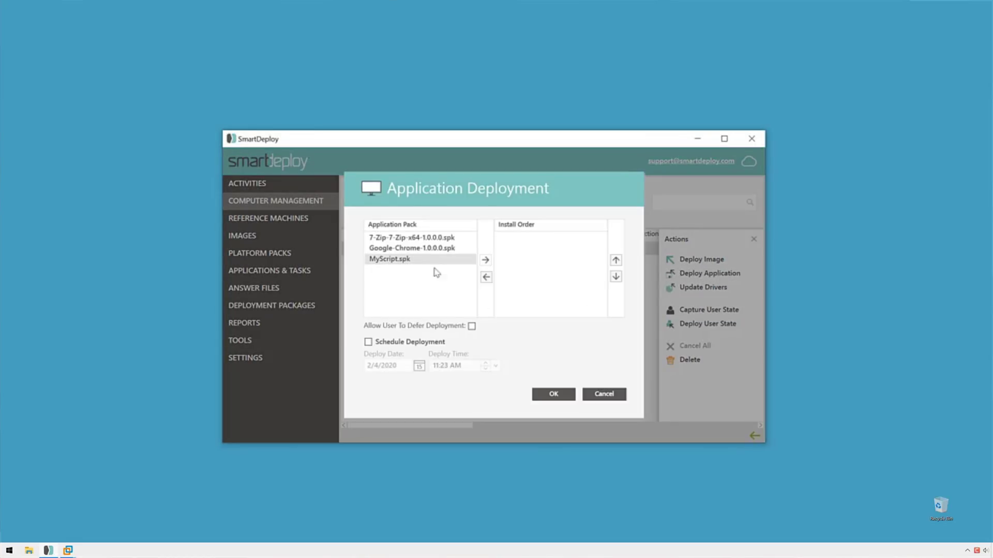
left_click(489, 263)
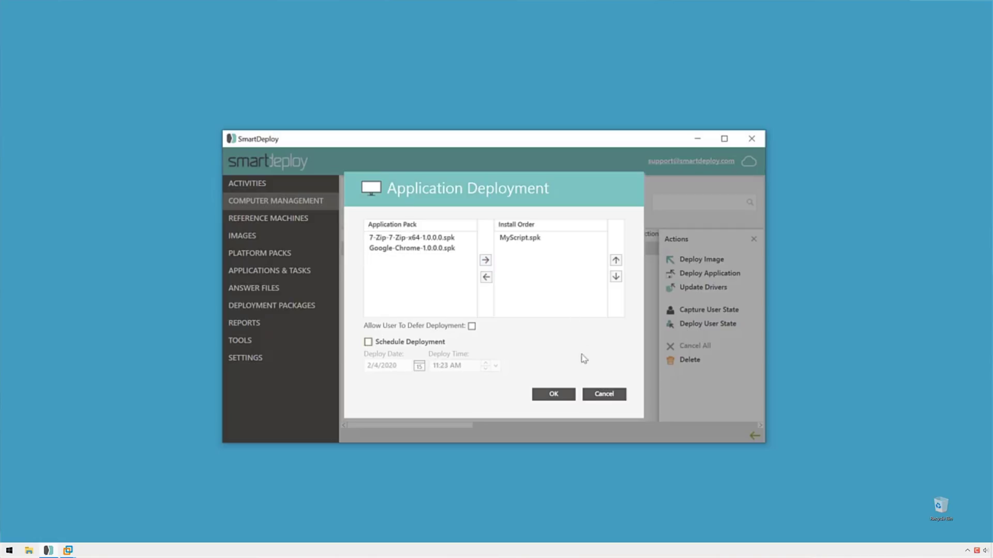
left_click(567, 398)
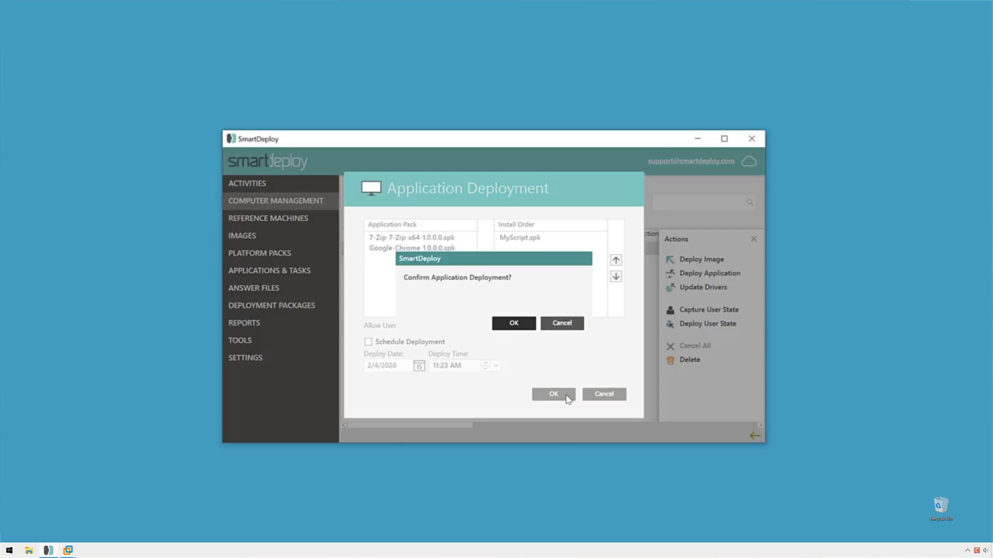
left_click(526, 324)
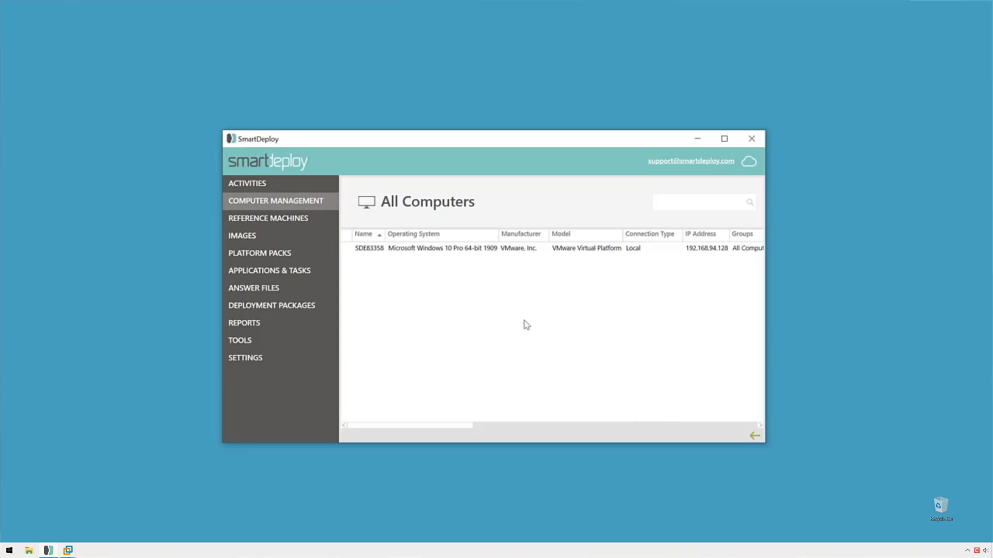